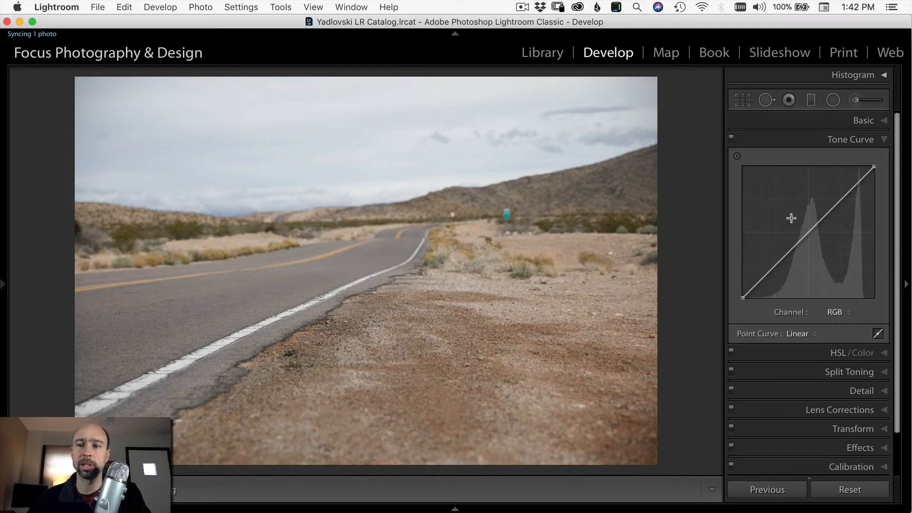
- Widen the adjustment panel and shape the RGB tone curve into an S with a lowered shadow point and a raised highlight point
left_click_drag(725, 234, 640, 232)
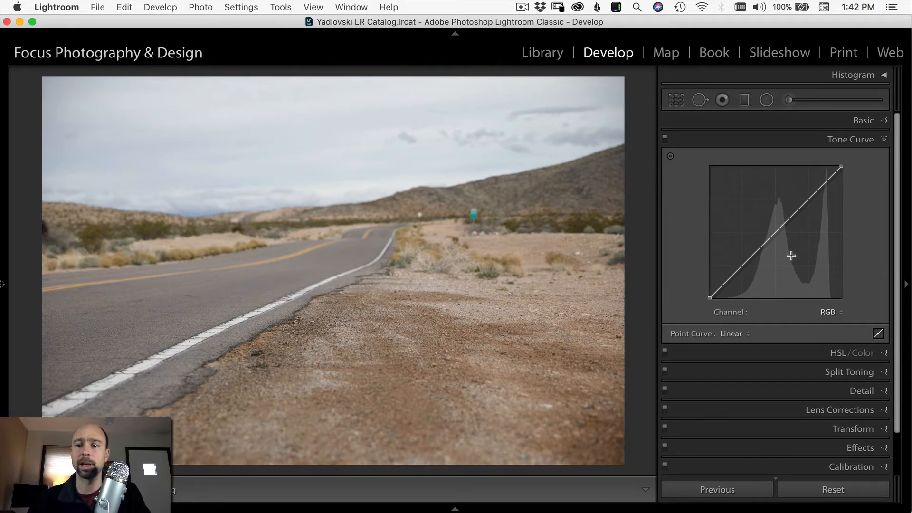
left_click_drag(741, 282, 743, 274)
mouse_move(816, 192)
left_mouse_down()
mouse_move(816, 212)
mouse_move(803, 193)
left_mouse_up()
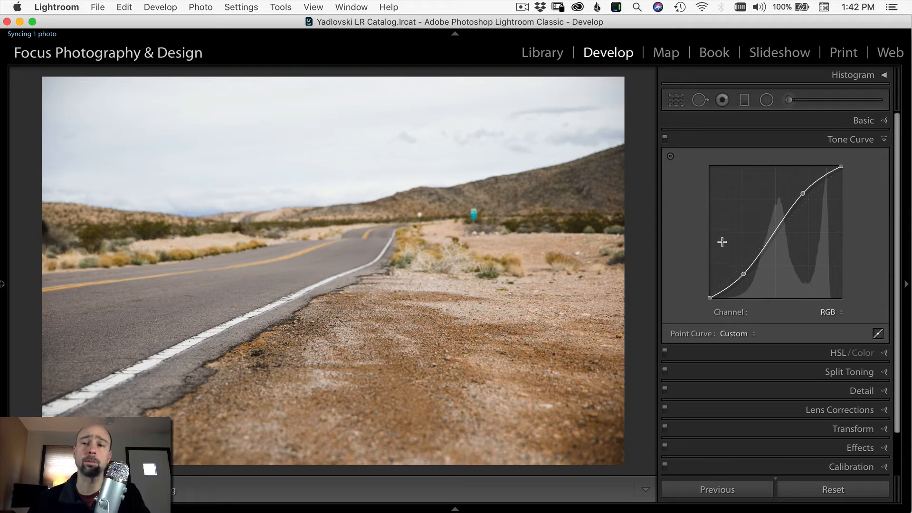
- Set Clarity to -2 in the Basic adjustments, and try Dehaze at +26 before resetting it to 0
left_click(861, 144)
left_click(863, 122)
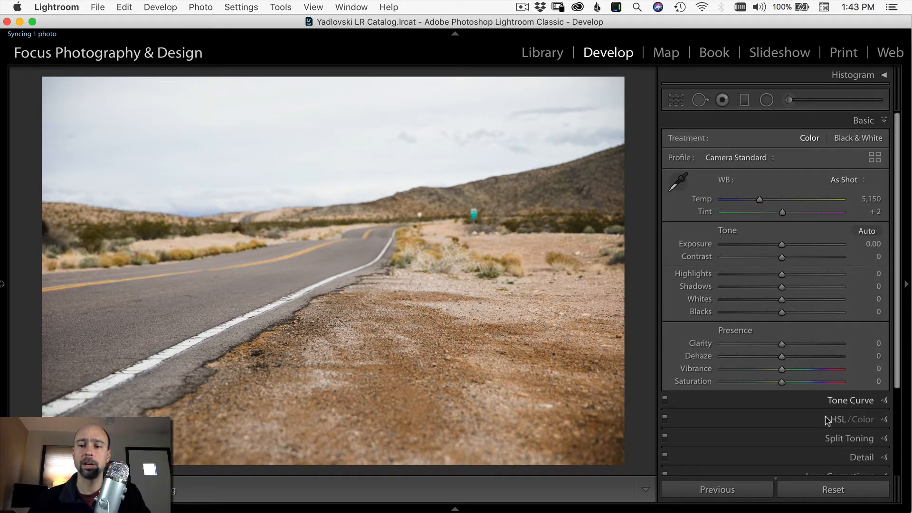
scroll(898, 420, "down", 1)
scroll(898, 420, "down", 3)
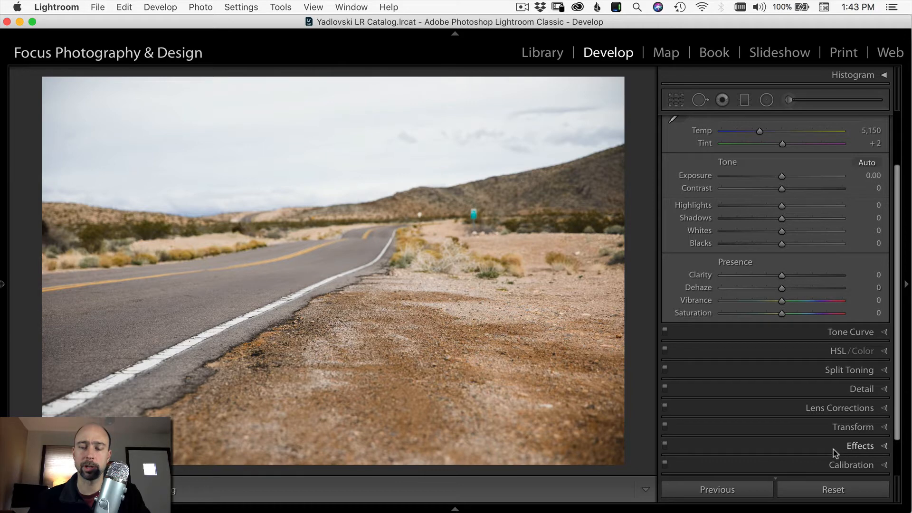
scroll(897, 409, "up", 4)
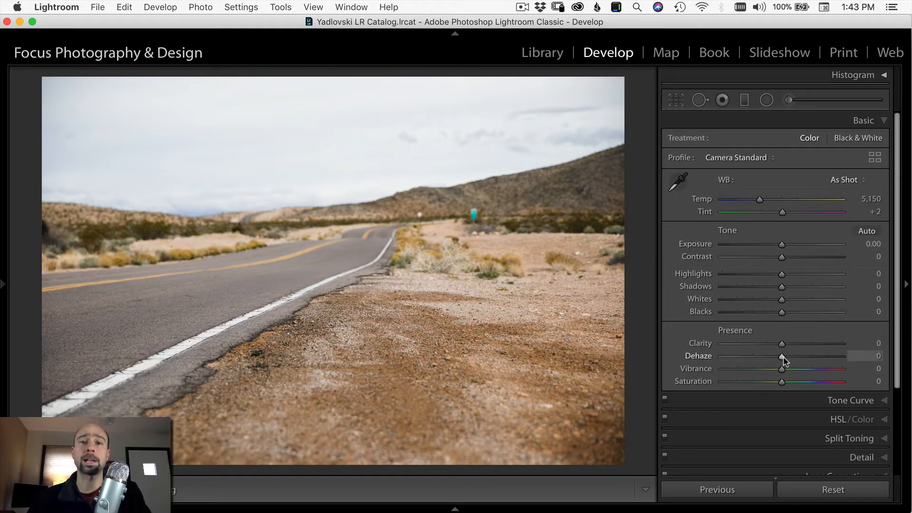
left_click_drag(787, 345, 798, 359)
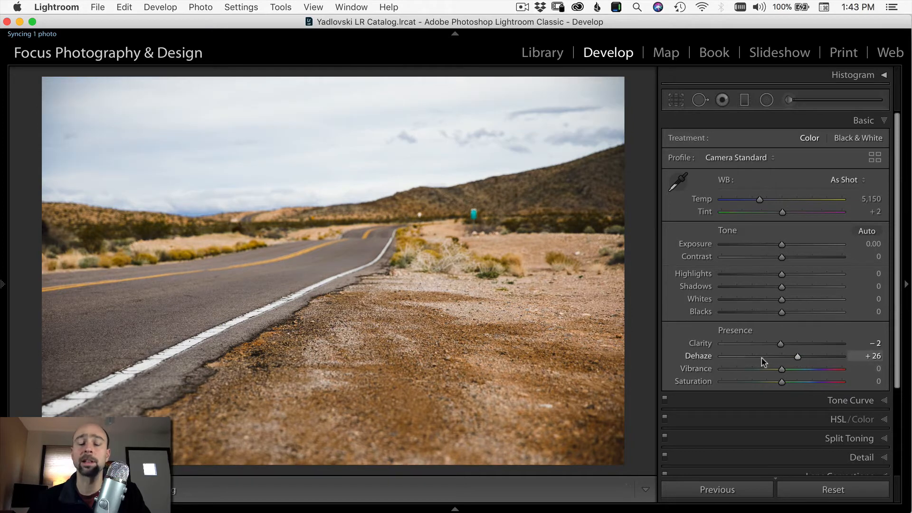
double_click(705, 355)
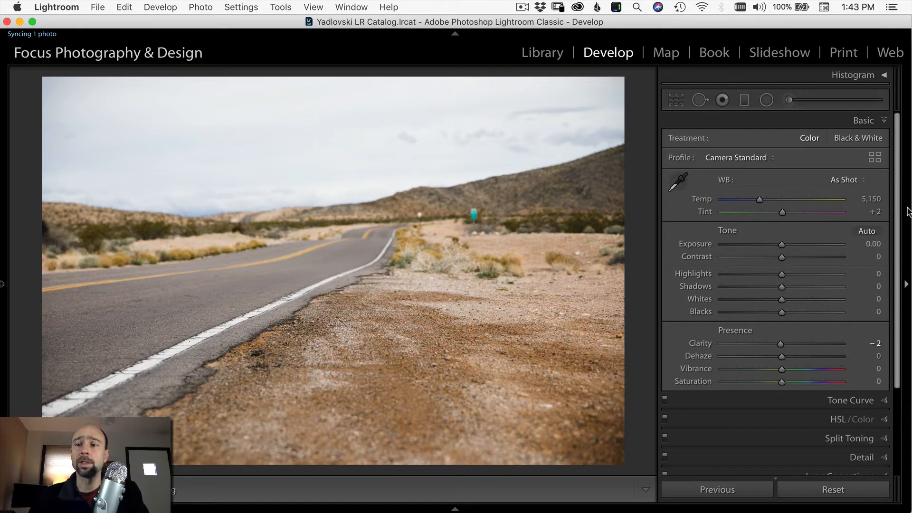
- Examine the Calibration settings, including the process version and the primary color adjustments
scroll(888, 347, "down", 5)
left_click(847, 421)
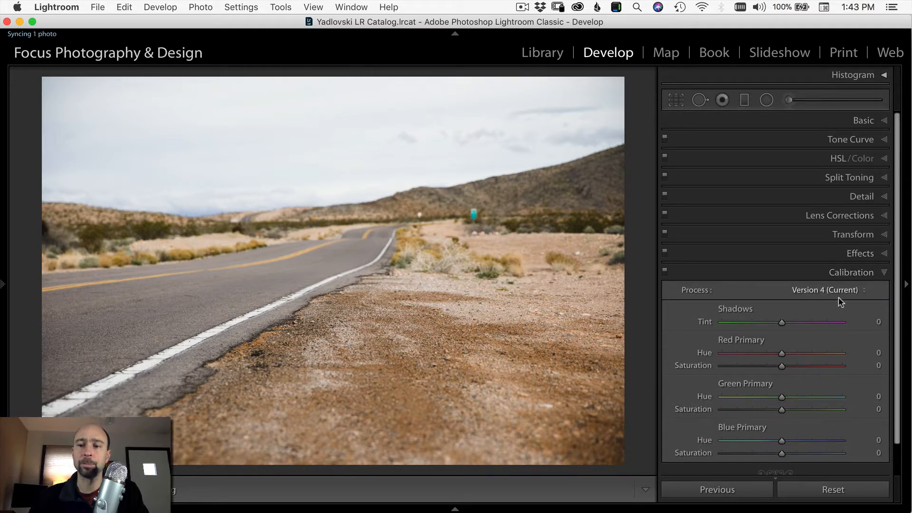
left_click(856, 275)
- Open the Profile Browser from the Basic adjustments and collapse its Legacy and Modern groups
left_click(867, 122)
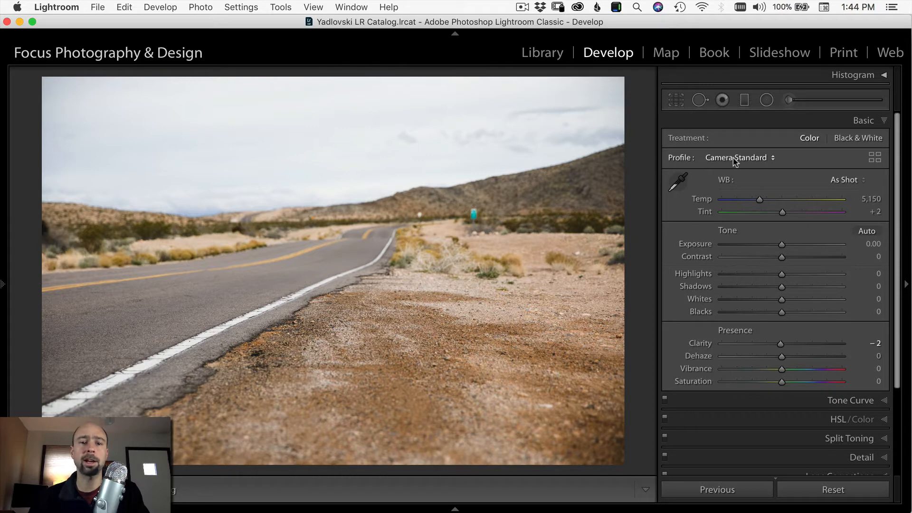
left_click(876, 162)
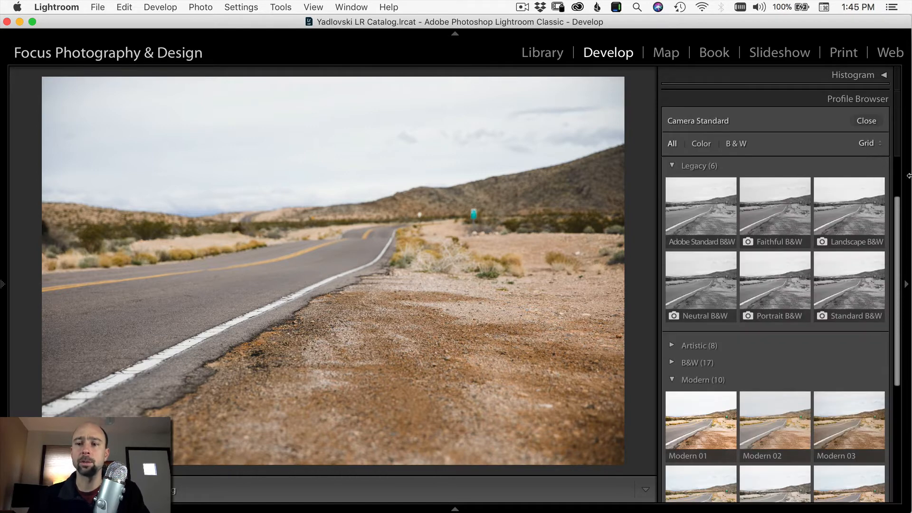
left_click(702, 165)
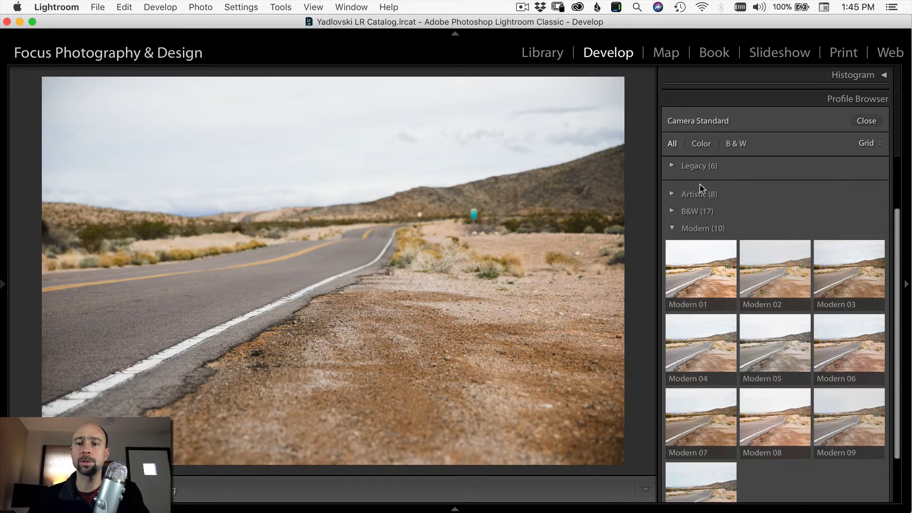
left_click(687, 227)
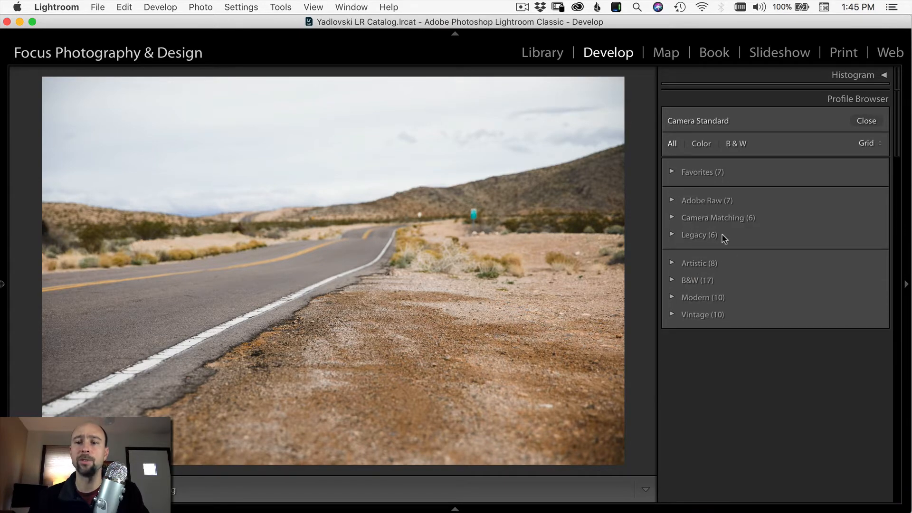
- Preview the profiles in the Adobe Raw and Camera Matching groups on the road photo
left_click(698, 201)
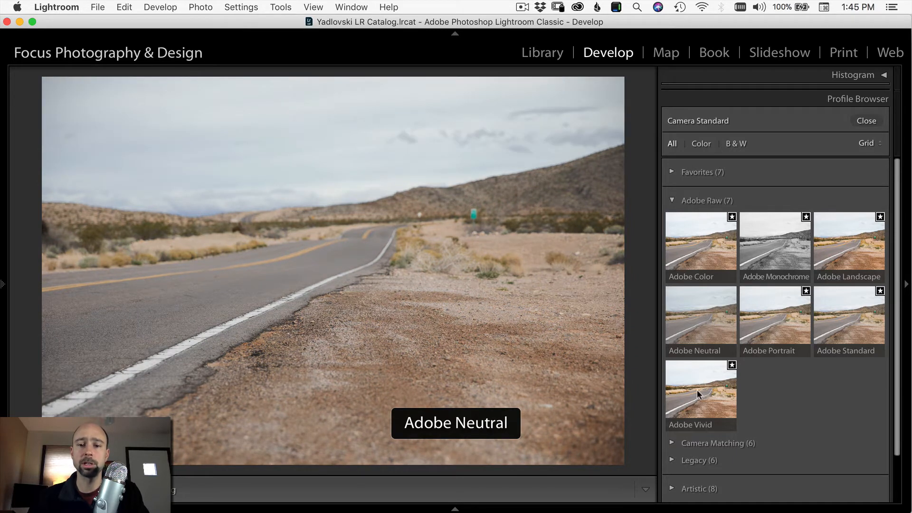
left_click(711, 203)
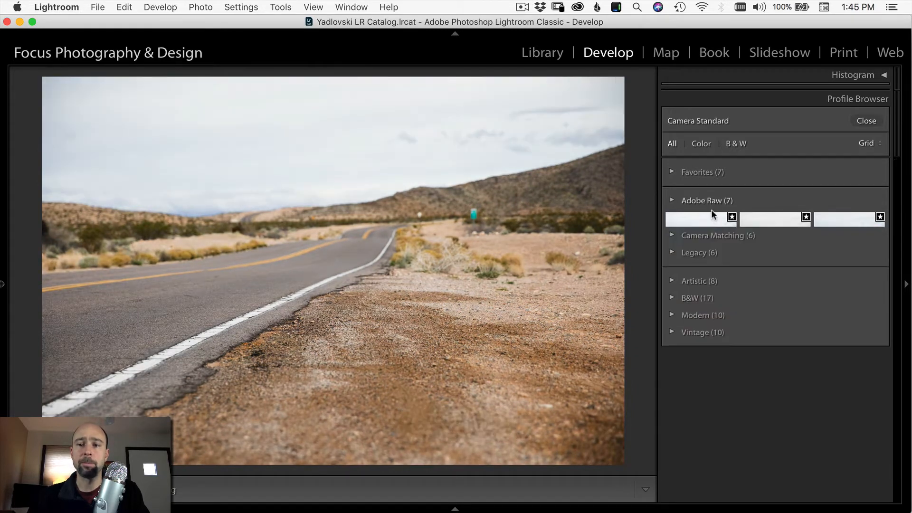
left_click(711, 218)
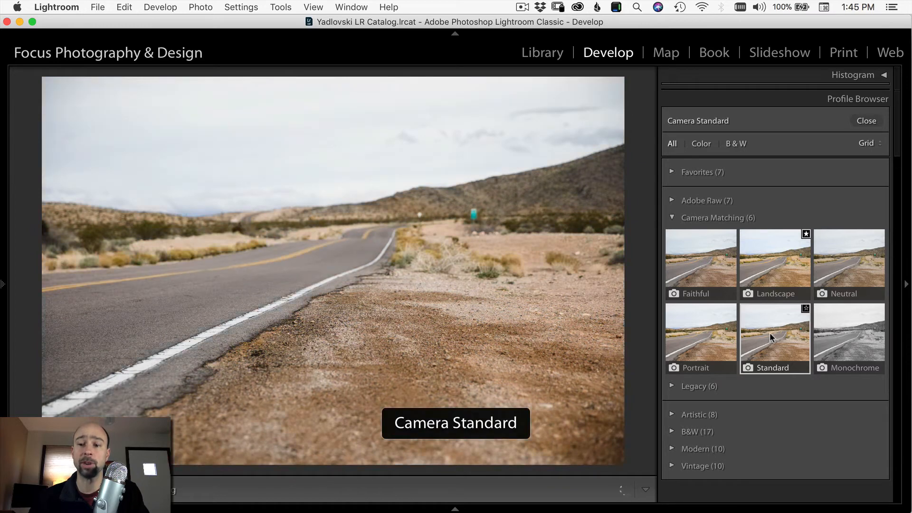
left_click(703, 217)
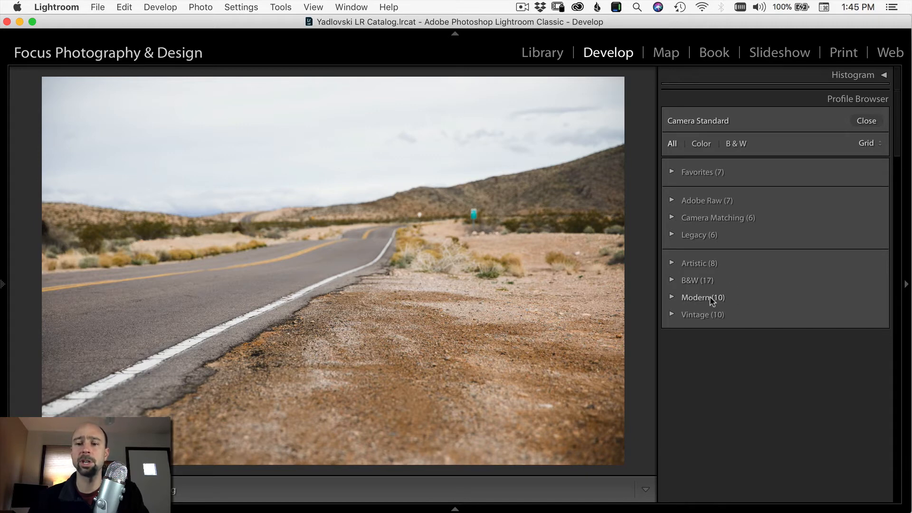
- Preview several creative profiles of the Modern group on the road photo and apply Modern 01
left_click(674, 298)
left_click(674, 299)
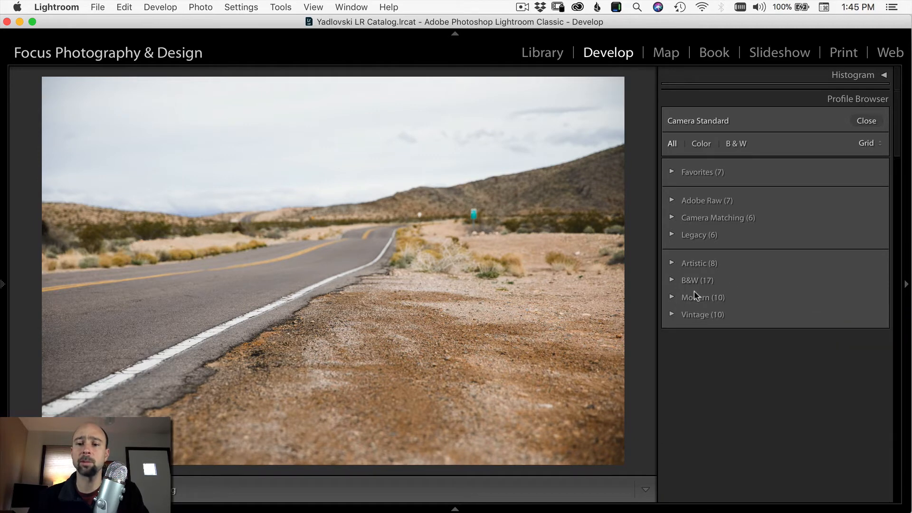
left_click(693, 297)
left_click(704, 343)
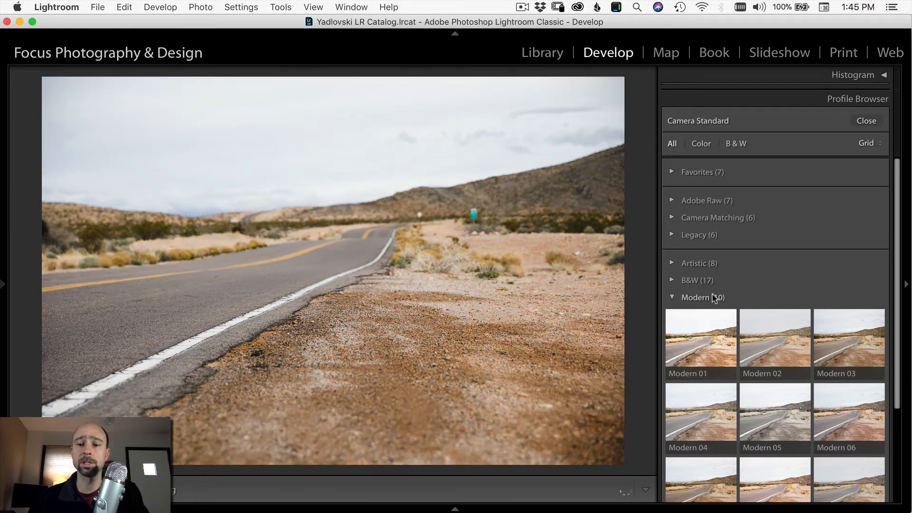
scroll(712, 298, "down", 2)
left_click(776, 295)
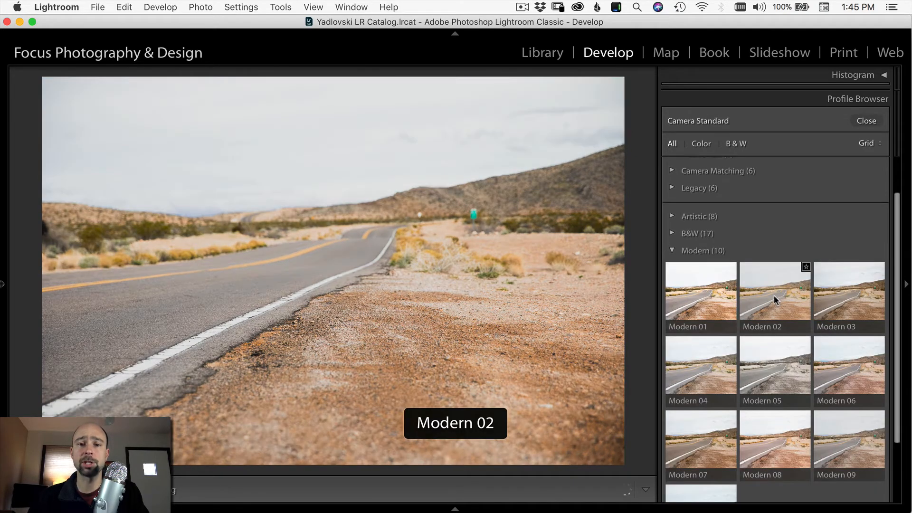
left_click(843, 297)
left_click(840, 368)
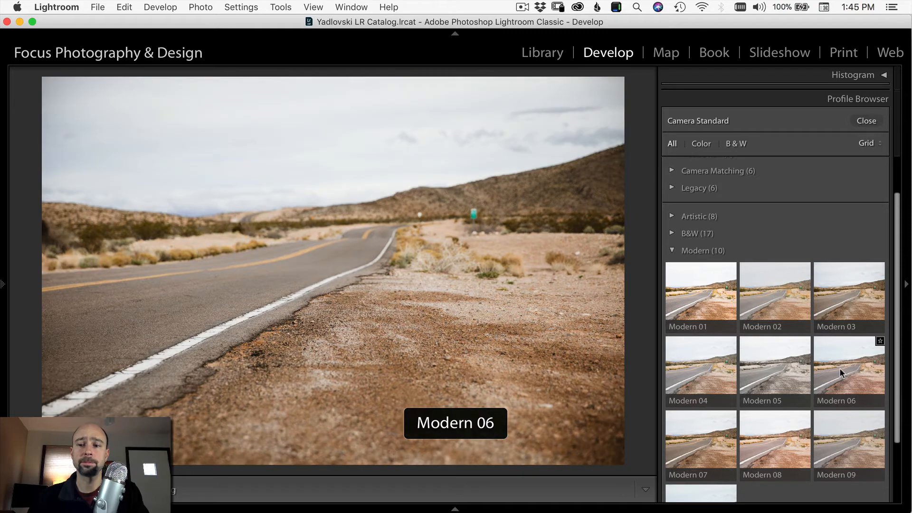
left_click(765, 366)
left_click(702, 371)
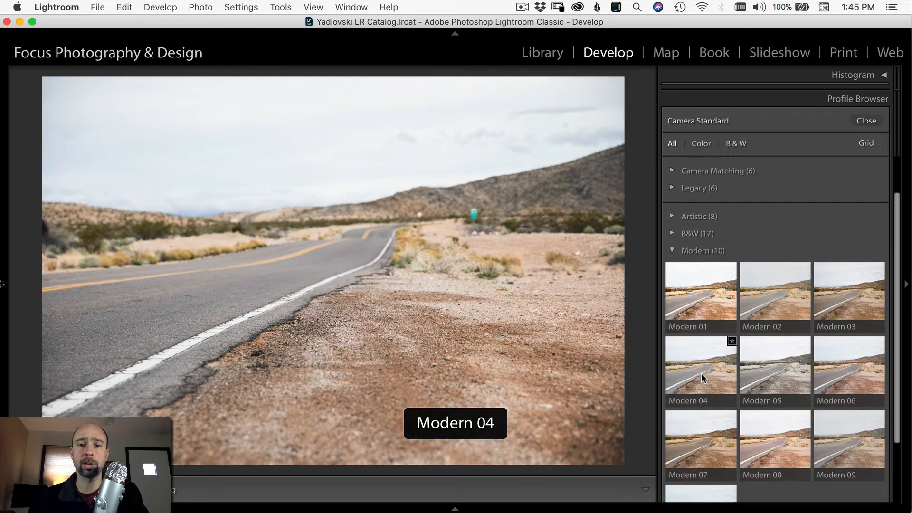
left_click(703, 300)
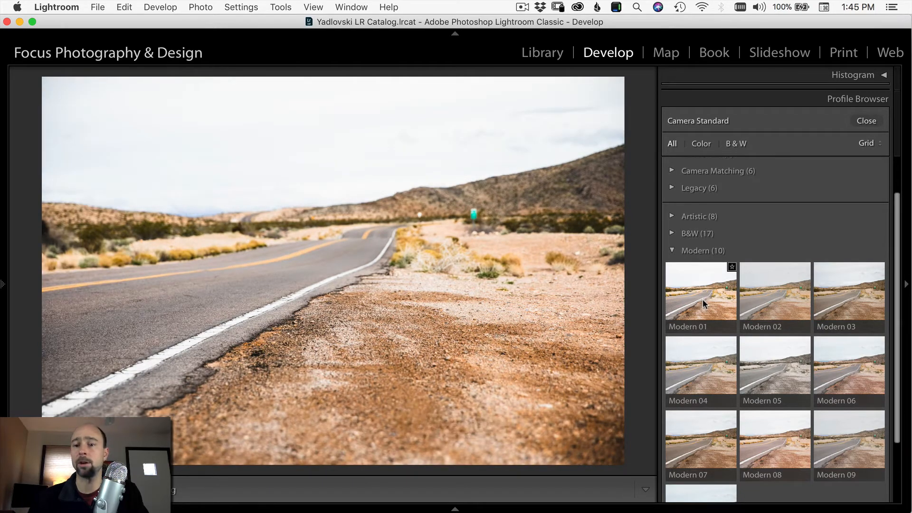
left_click(703, 299)
left_click(702, 316)
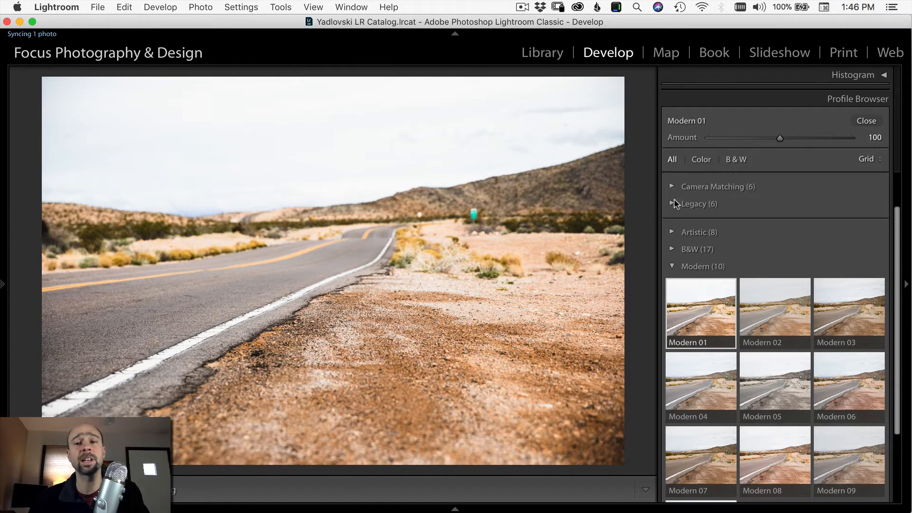
- Try the Modern 01 profile at an Amount of 58 and reset the Amount to 100
mouse_move(779, 138)
left_mouse_down()
mouse_move(711, 139)
mouse_move(783, 140)
left_mouse_up()
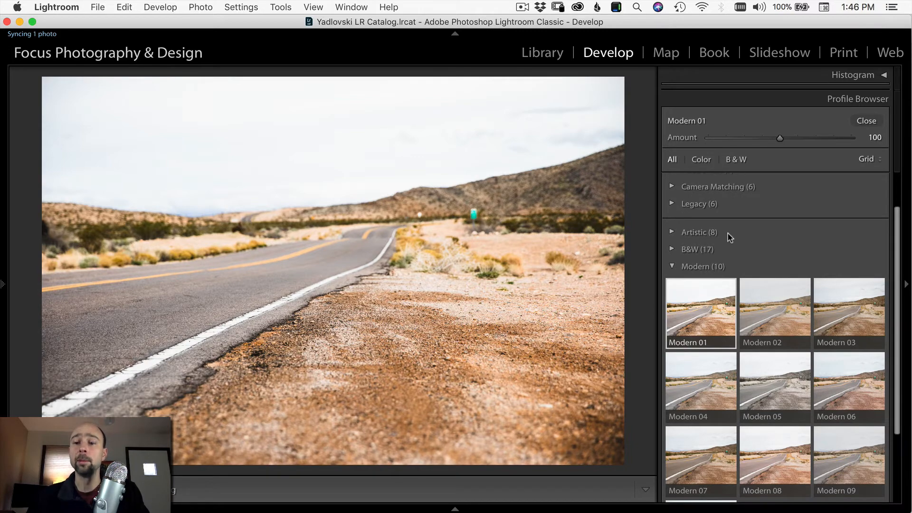
left_click_drag(779, 138, 750, 137)
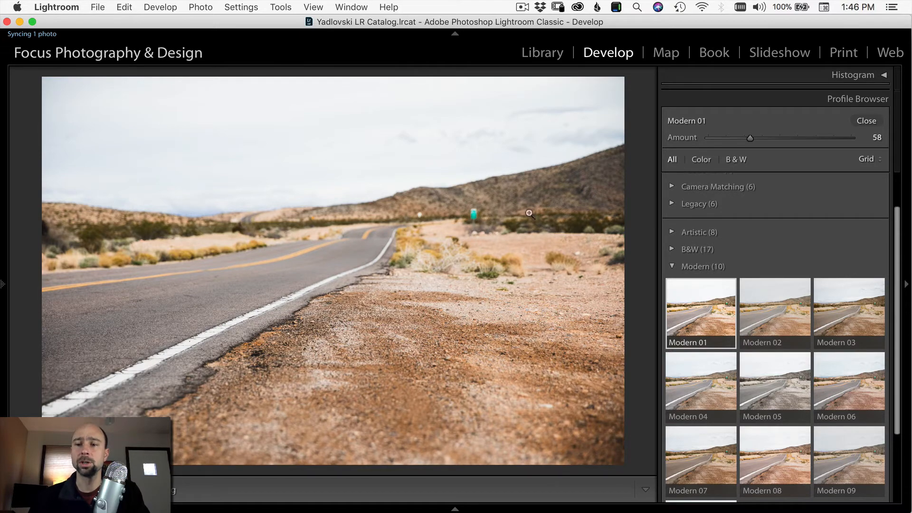
double_click(683, 138)
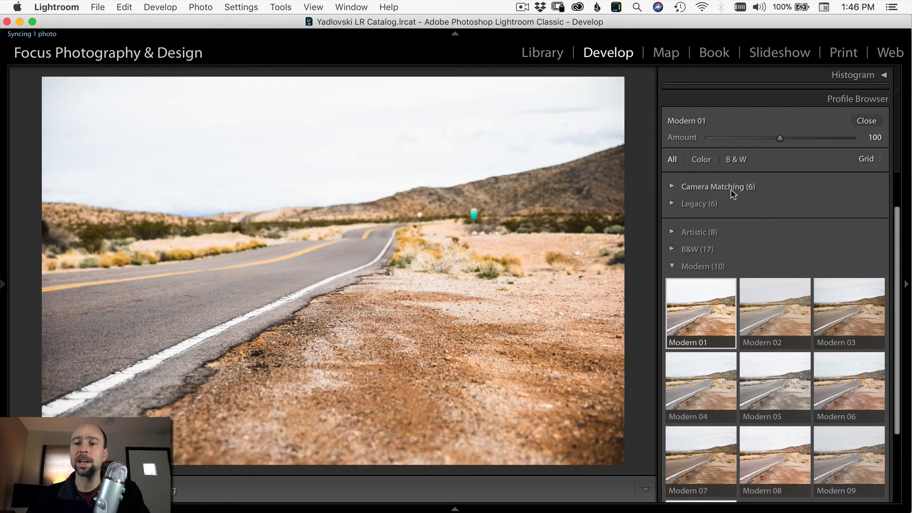
- Try the Legacy profiles Adobe Standard B&W and Camera Faithful B&W, and preview Camera Landscape B&W
scroll(760, 247, "up", 3)
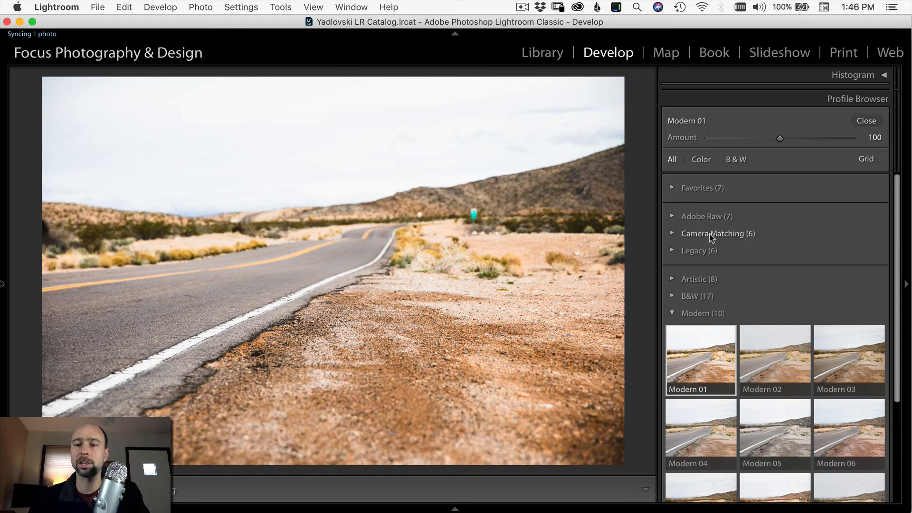
left_click(703, 250)
left_click(702, 285)
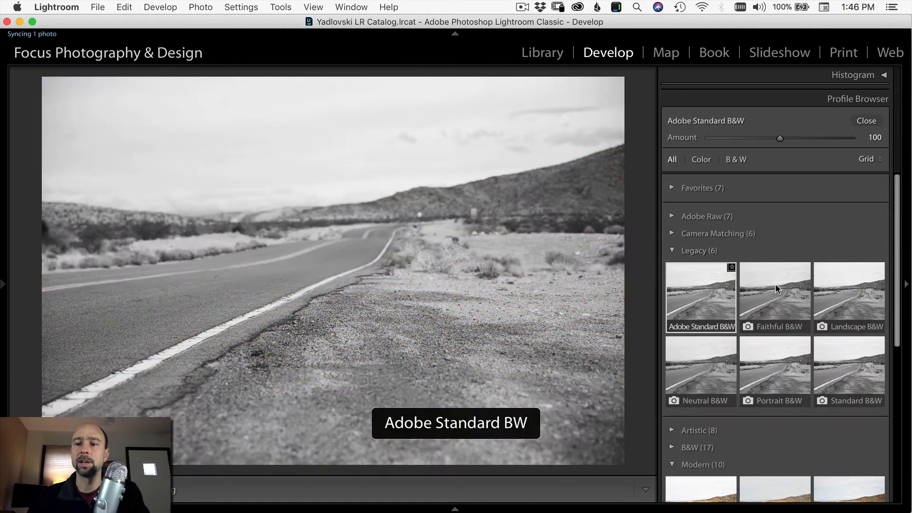
left_click(784, 278)
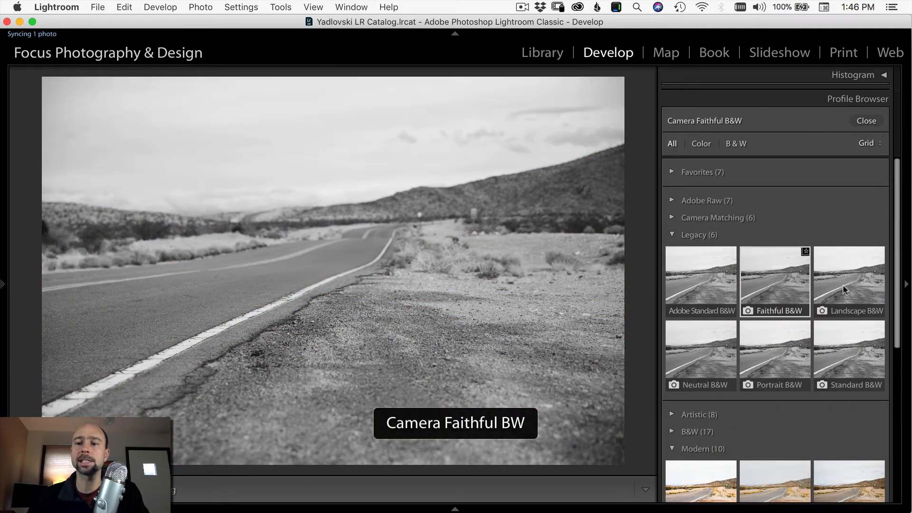
left_click(850, 271)
- Try the Camera Matching profiles Landscape and Portrait on the photo
left_click(712, 217)
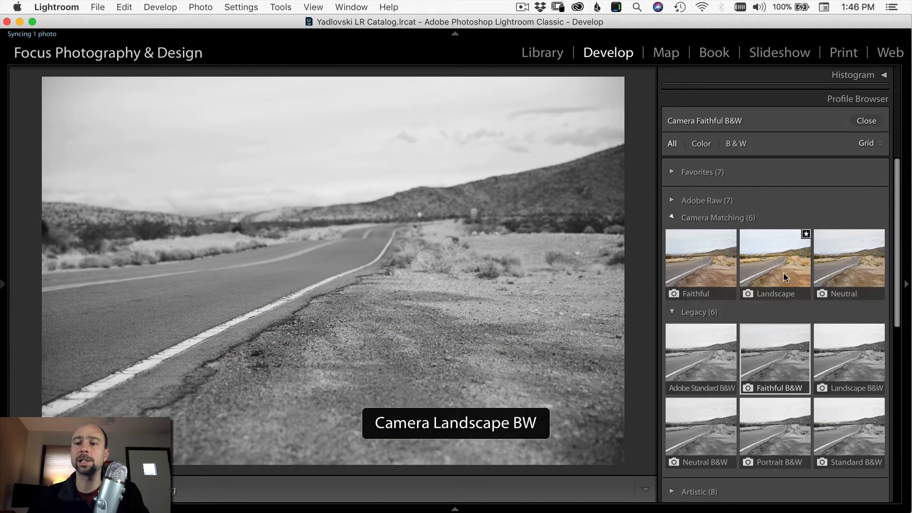
left_click(798, 271)
left_click(688, 343)
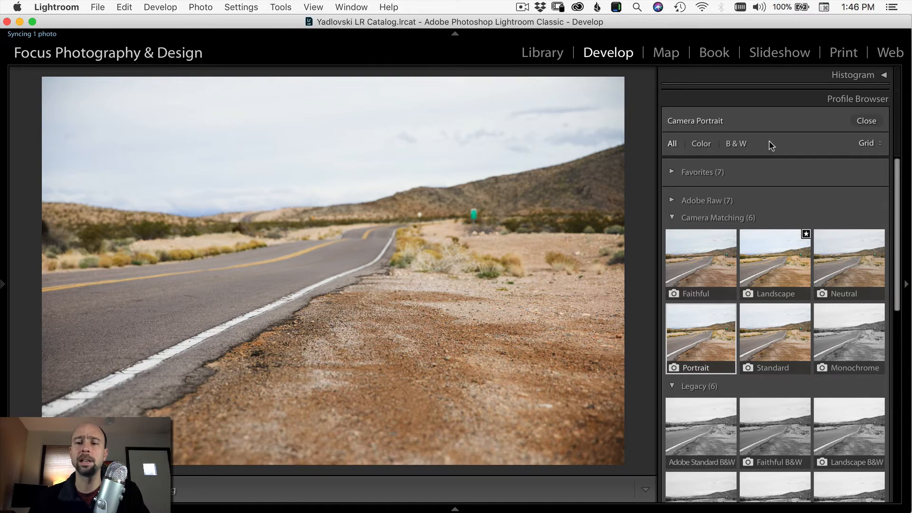
- Collapse the Camera Matching and Legacy groups and apply the Modern 01 profile again
left_click(693, 218)
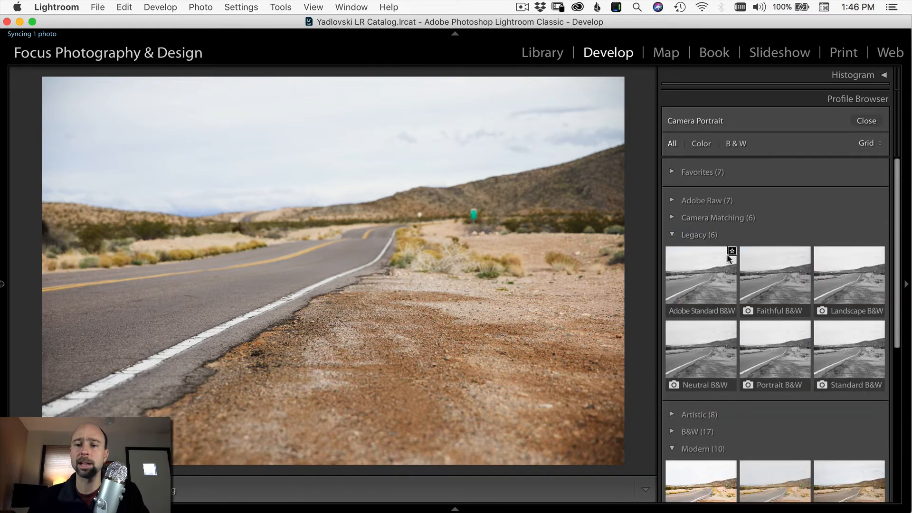
left_click(716, 235)
left_click(700, 341)
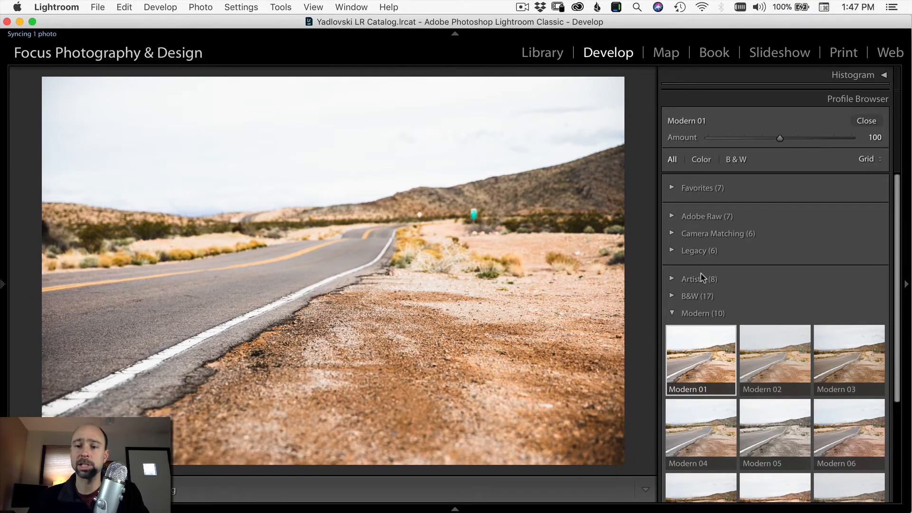
- Expand the creative B&W profile group, try B&W 02, and apply B&W 03 to the photo
left_click(697, 295)
left_click(760, 343)
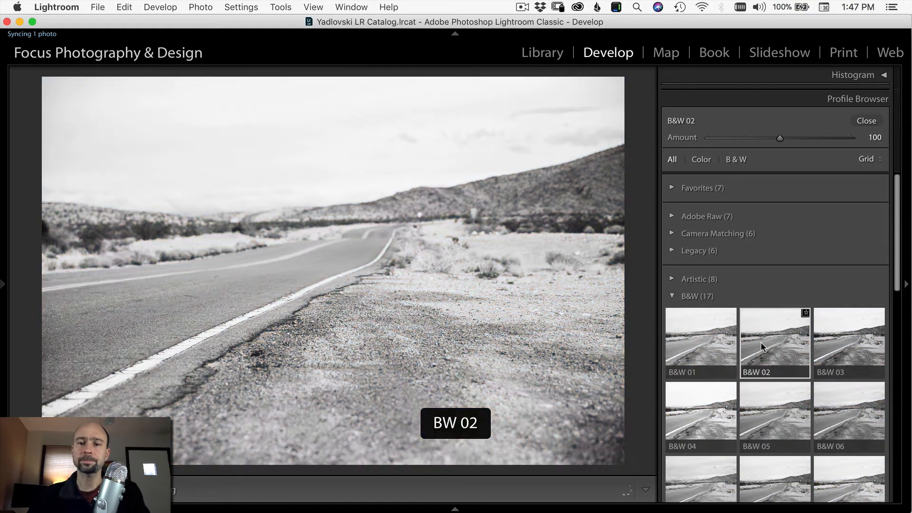
left_click(850, 351)
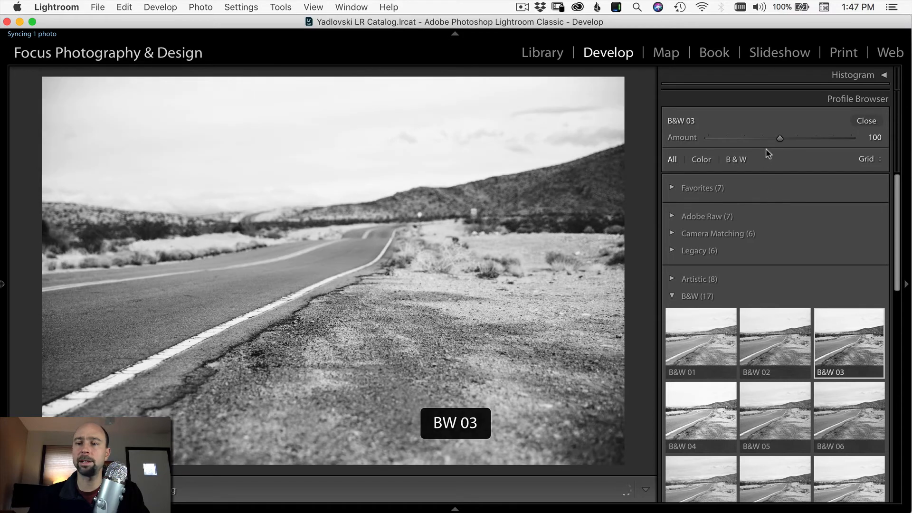
- Apply the Artistic 01 profile, try an amount of 140, settle on 99, and close the Profile Browser
mouse_move(779, 139)
left_mouse_down()
mouse_move(693, 142)
mouse_move(779, 138)
left_mouse_up()
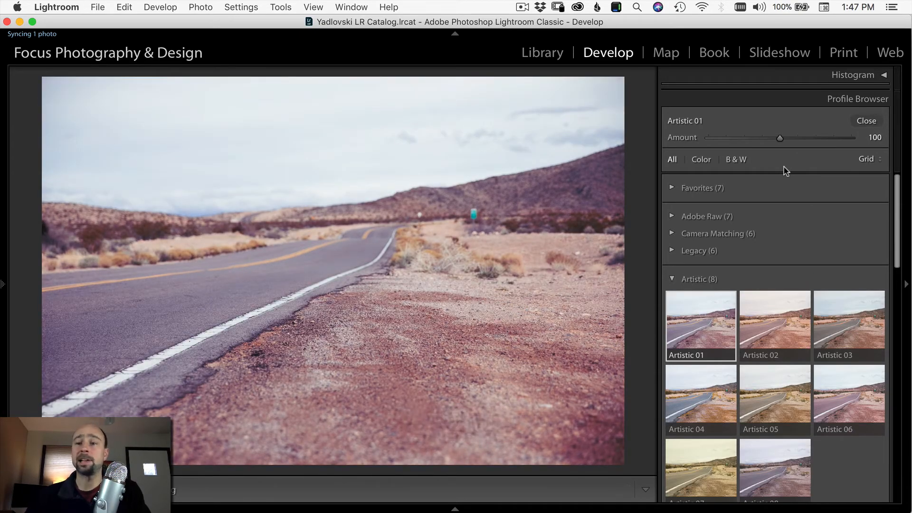
left_click(809, 138)
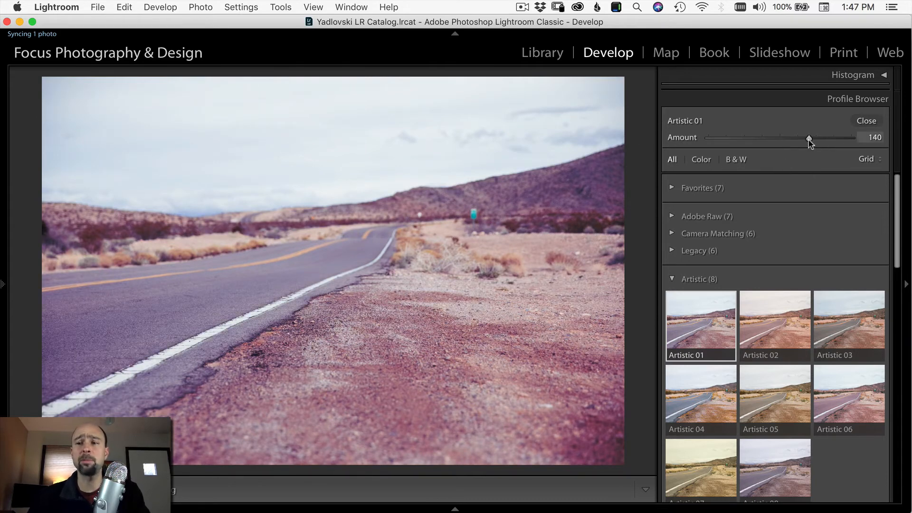
left_click_drag(809, 139, 778, 139)
left_click(867, 120)
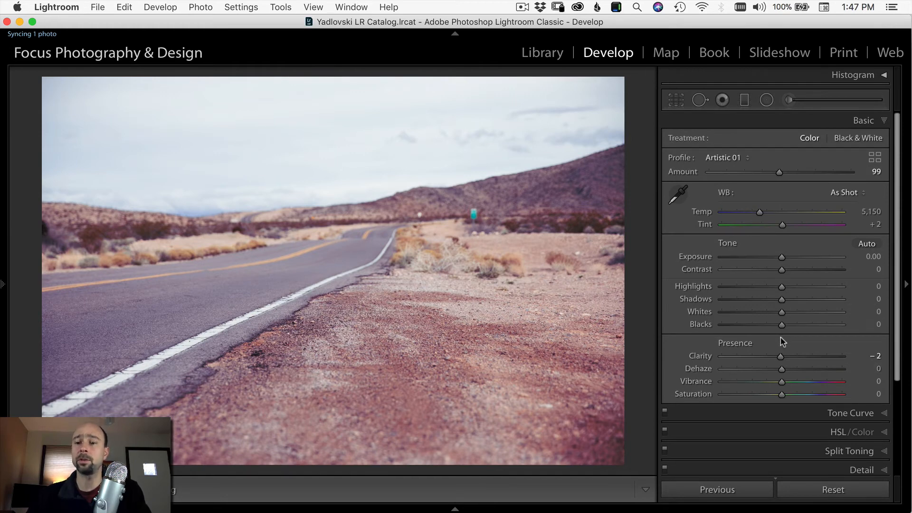
- Set white balance to Daylight, Contrast to +35, Highlights to −26, Shadows to +57, Whites to +64 and Blacks to −56
left_click(845, 192)
left_click(827, 212)
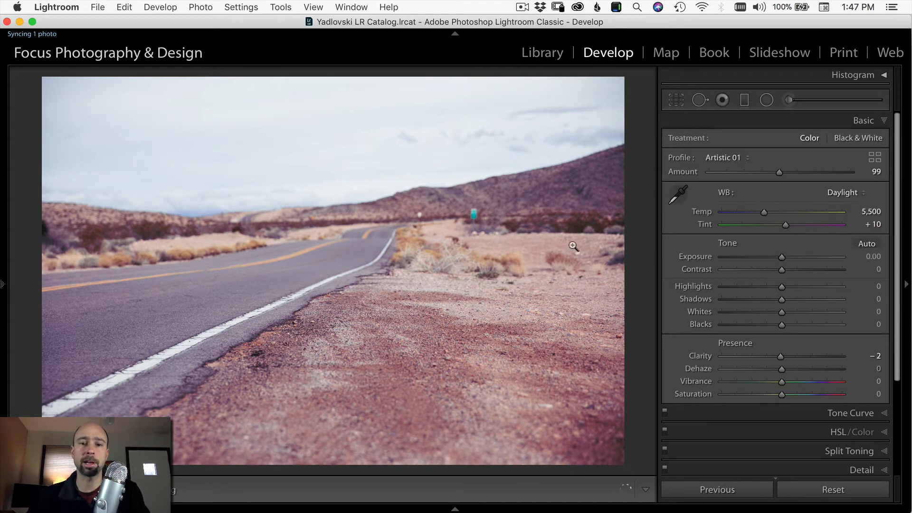
left_click_drag(781, 269, 814, 298)
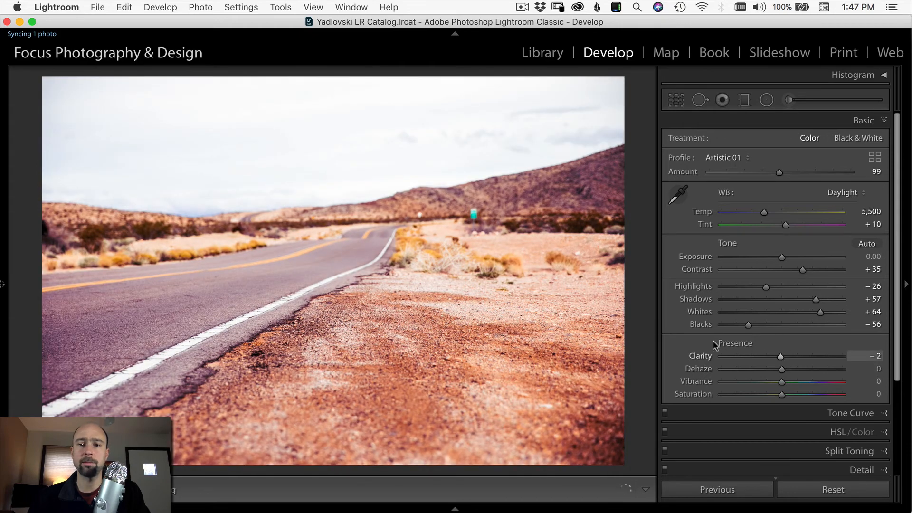
- Refine the tone and presence with Blacks −40, Whites +47, Clarity +24 and Vibrance −40
left_click_drag(751, 323, 758, 325)
left_click_drag(820, 314, 805, 315)
left_click_drag(780, 357, 762, 383)
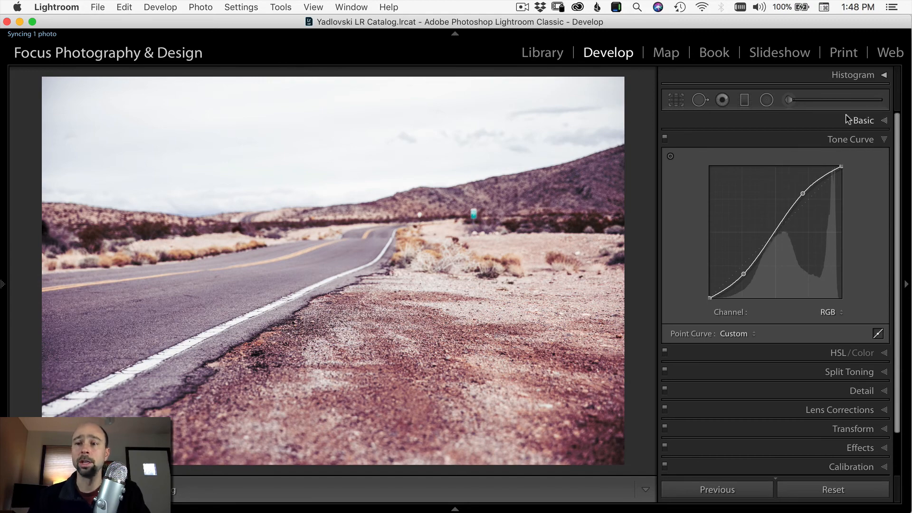
- Set the photo's sharpening Amount to 58 and raise the sharpening Masking from zero
left_click(850, 390)
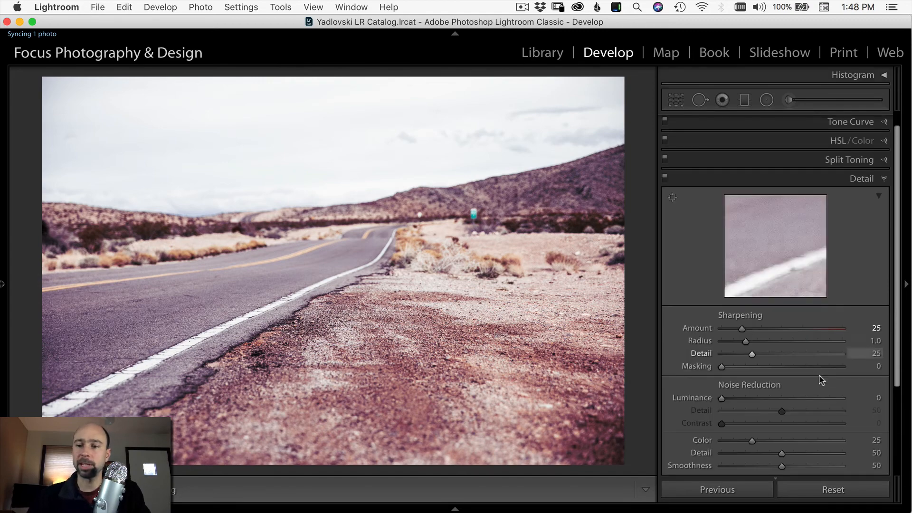
left_click(768, 248)
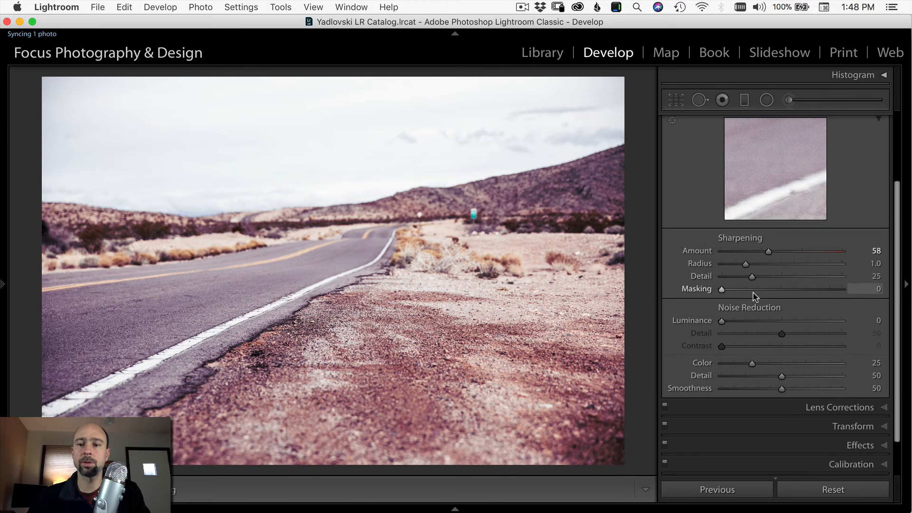
left_click_drag(722, 289, 767, 289)
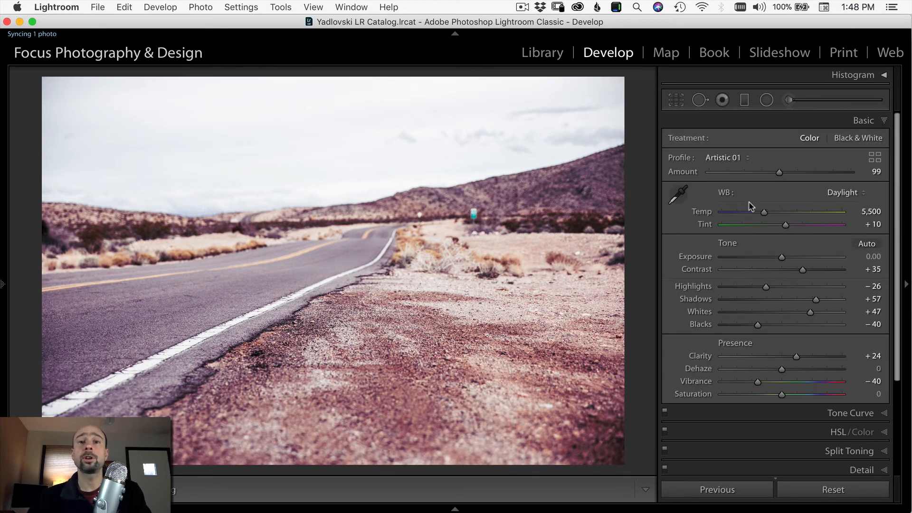